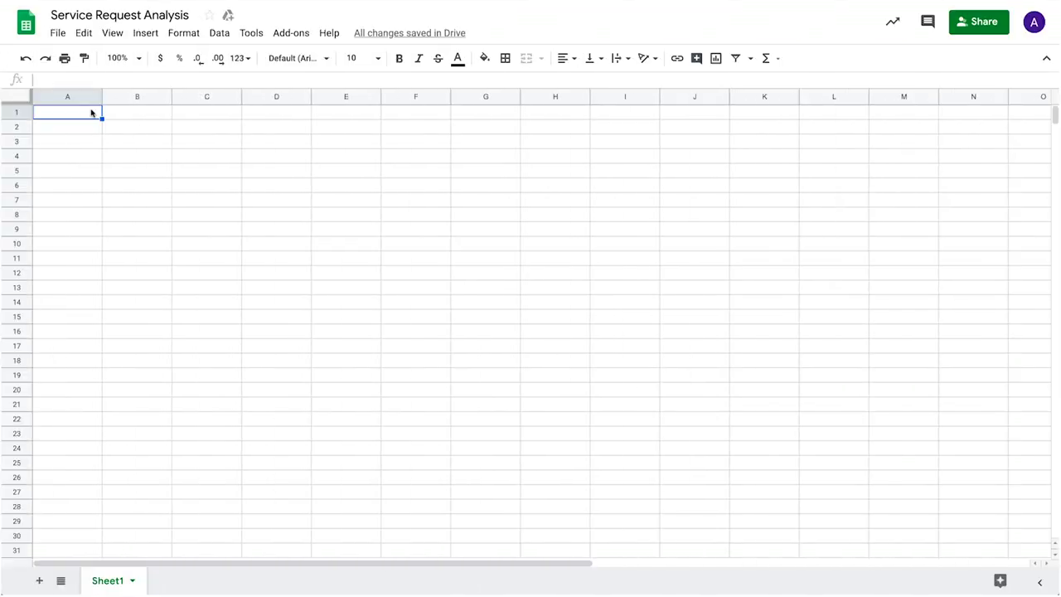
Start a BigQuery connection with the Analytics-Sandbox project and browse the public datasets.
left_click(220, 35)
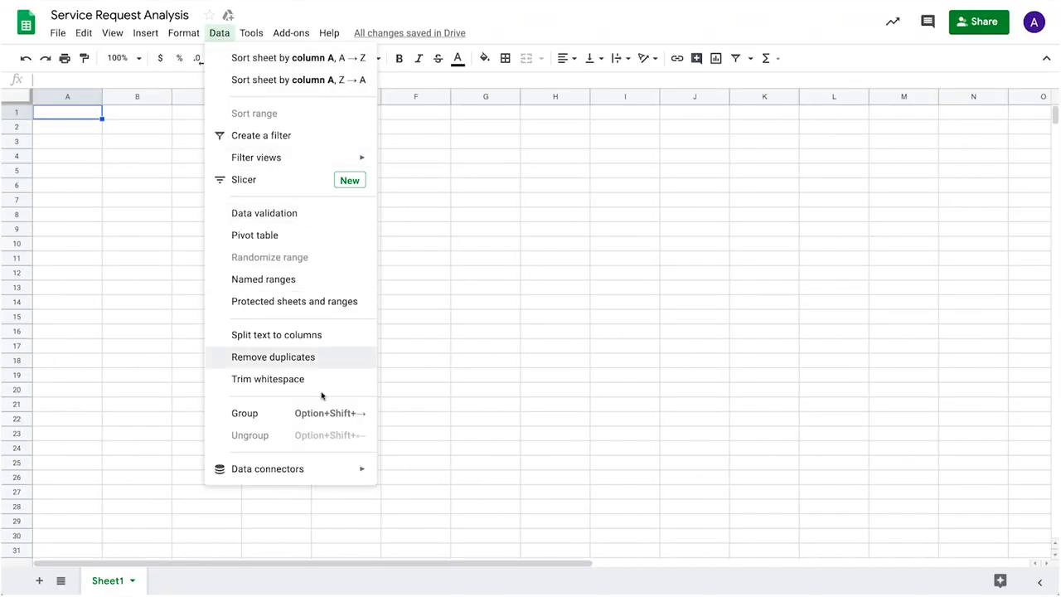
mouse_move(324, 473)
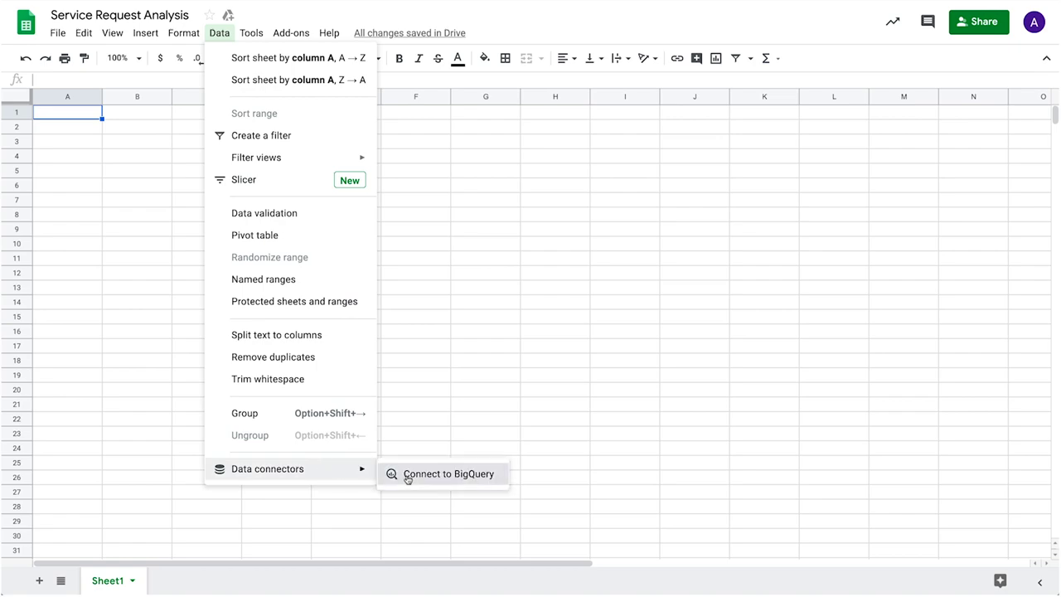
left_click(406, 475)
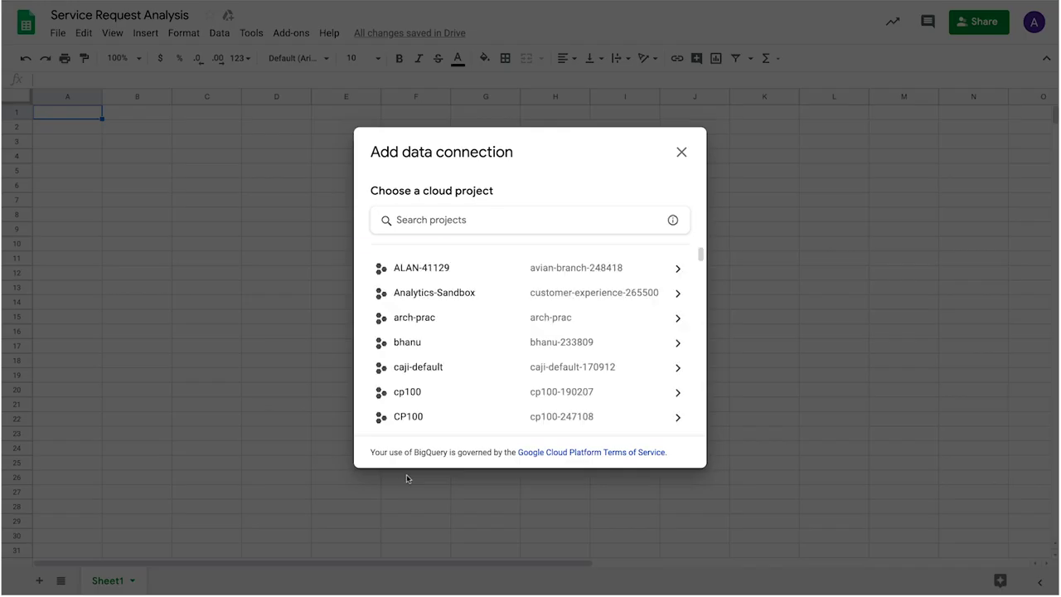
left_click(485, 294)
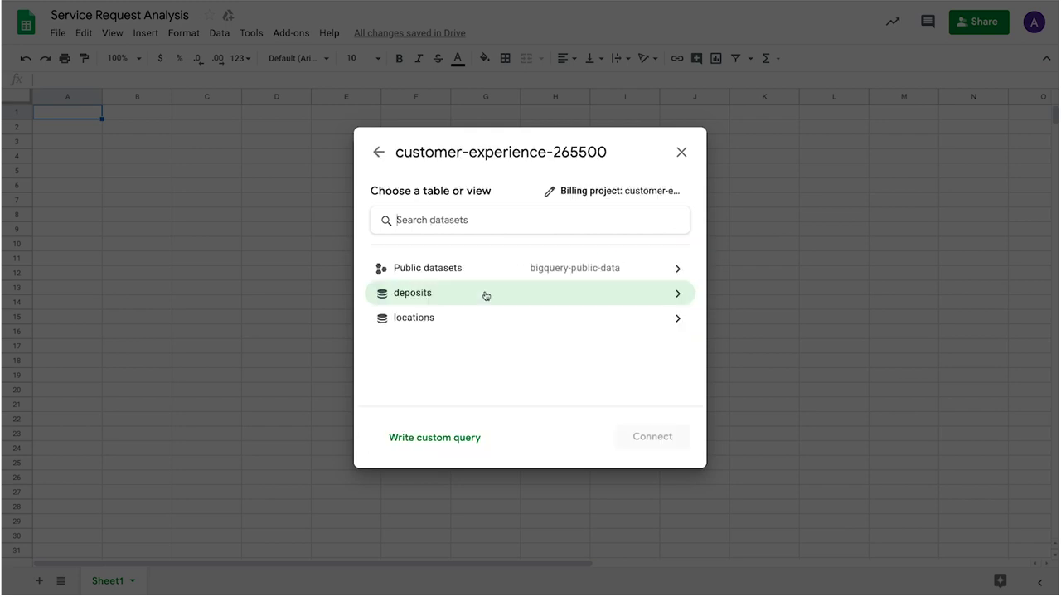
left_click(484, 272)
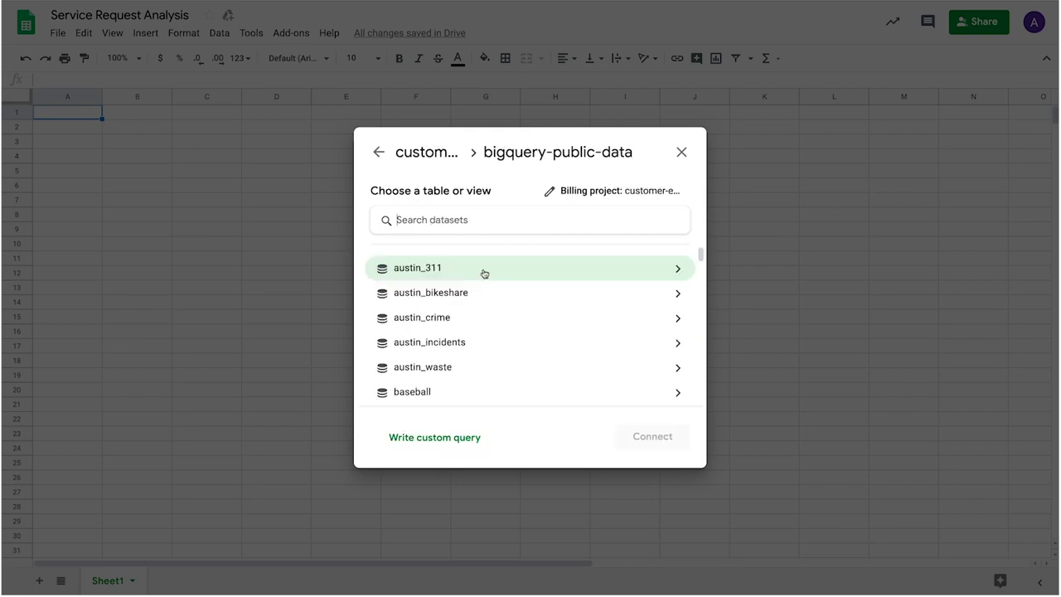
Search 'new' and connect the new_york_311 311_service_requests table to the sheet.
type("new")
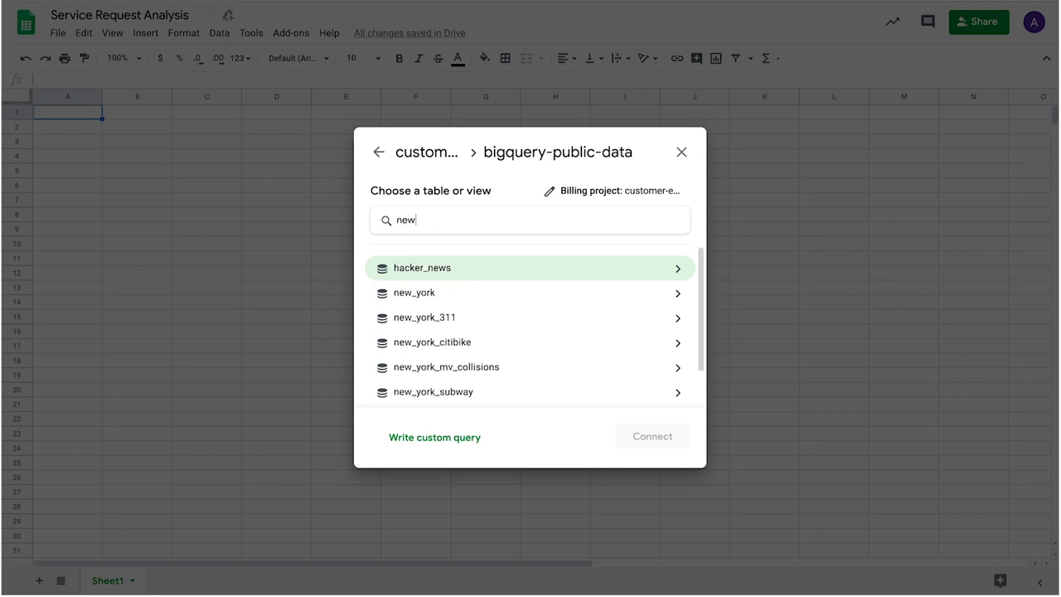
left_click(494, 317)
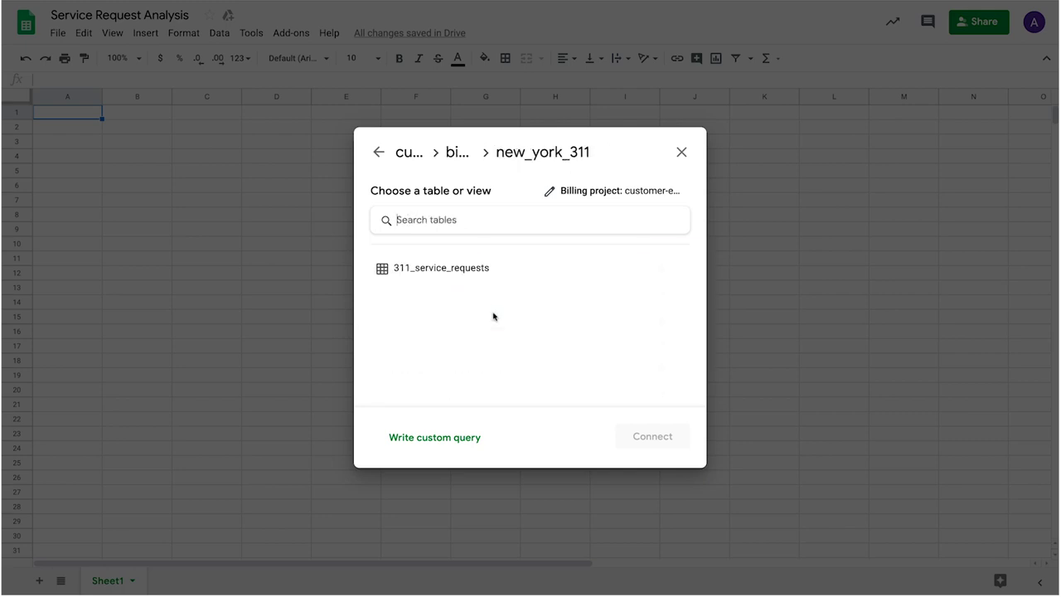
left_click(497, 270)
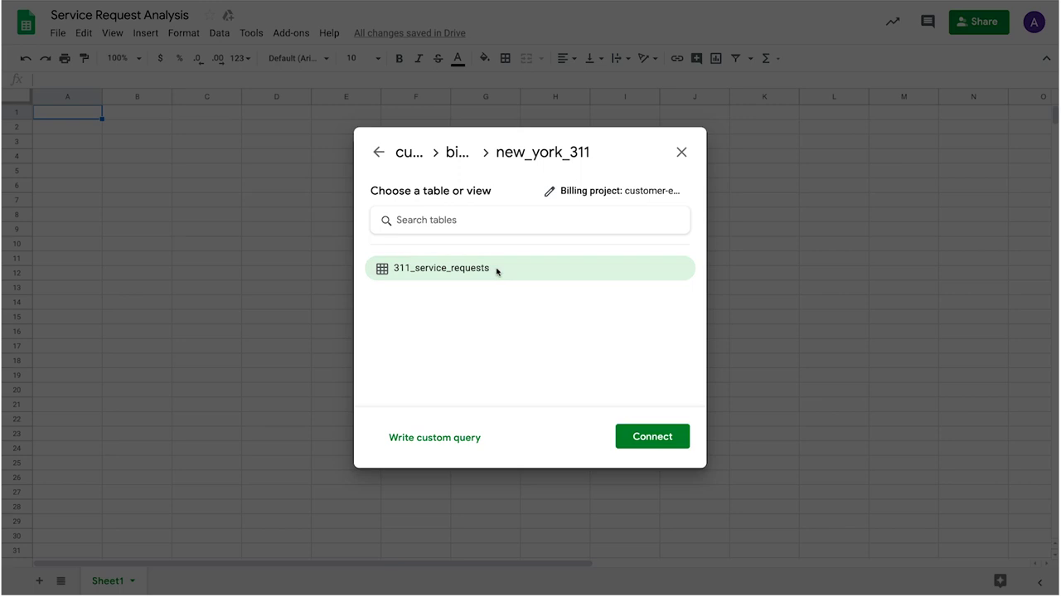
left_click(632, 435)
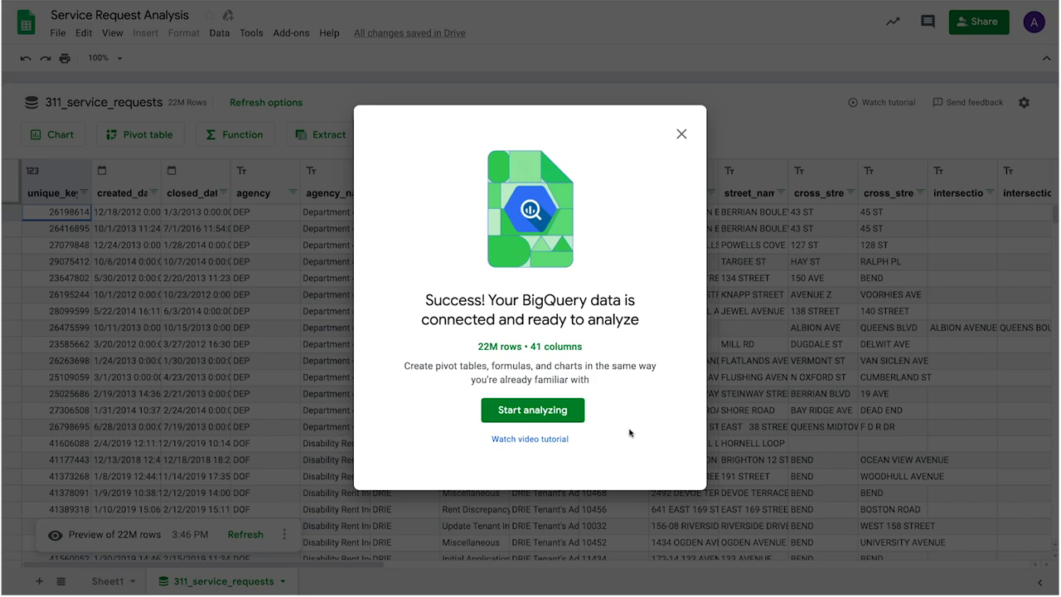
left_click(576, 410)
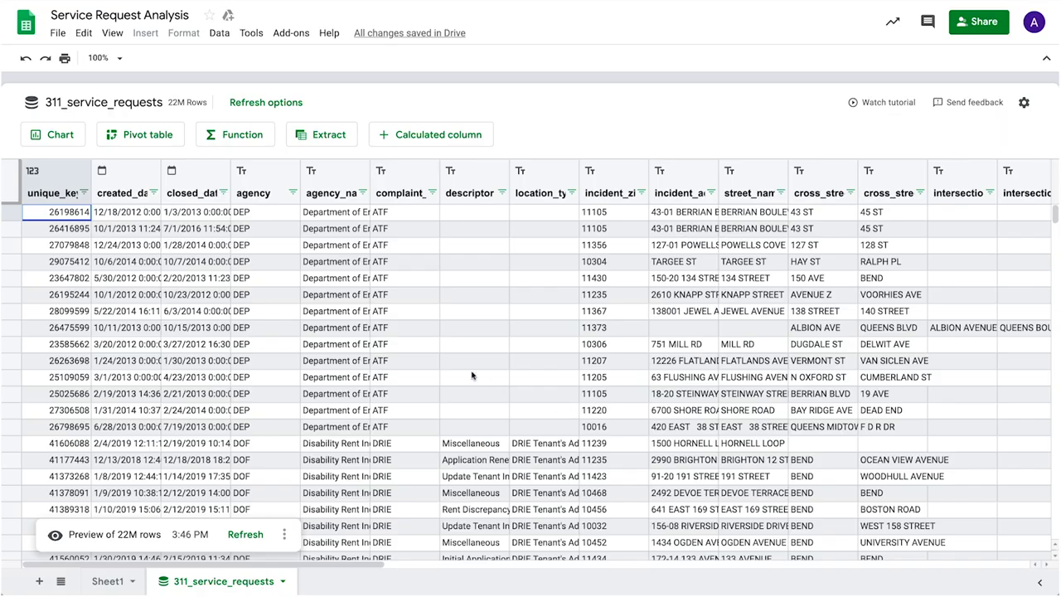
Check the created_date column's sort and filter options, then start a chart from the data.
left_click(154, 193)
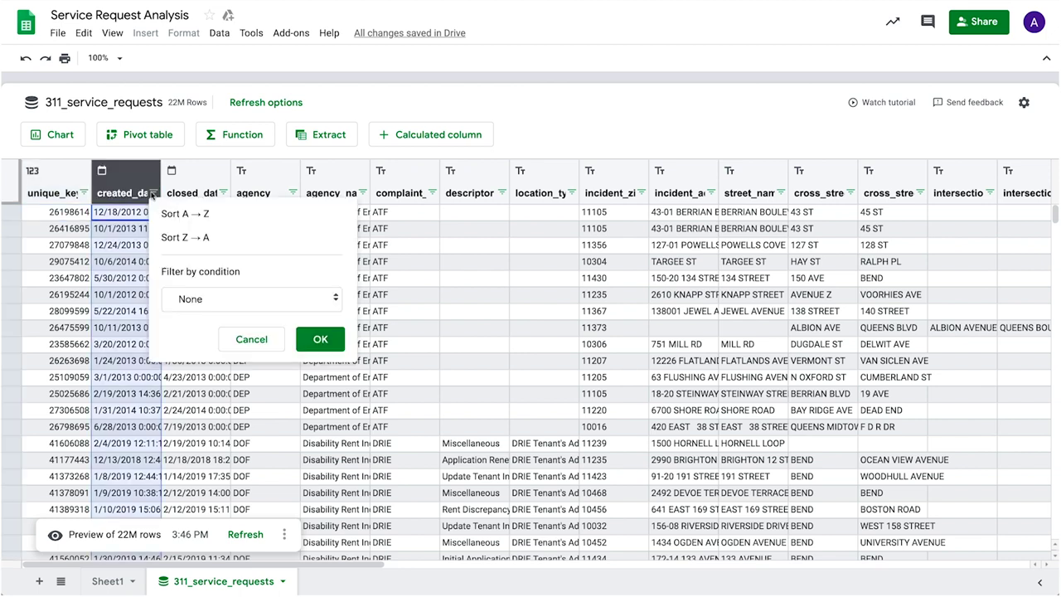
left_click(274, 340)
left_click(148, 214)
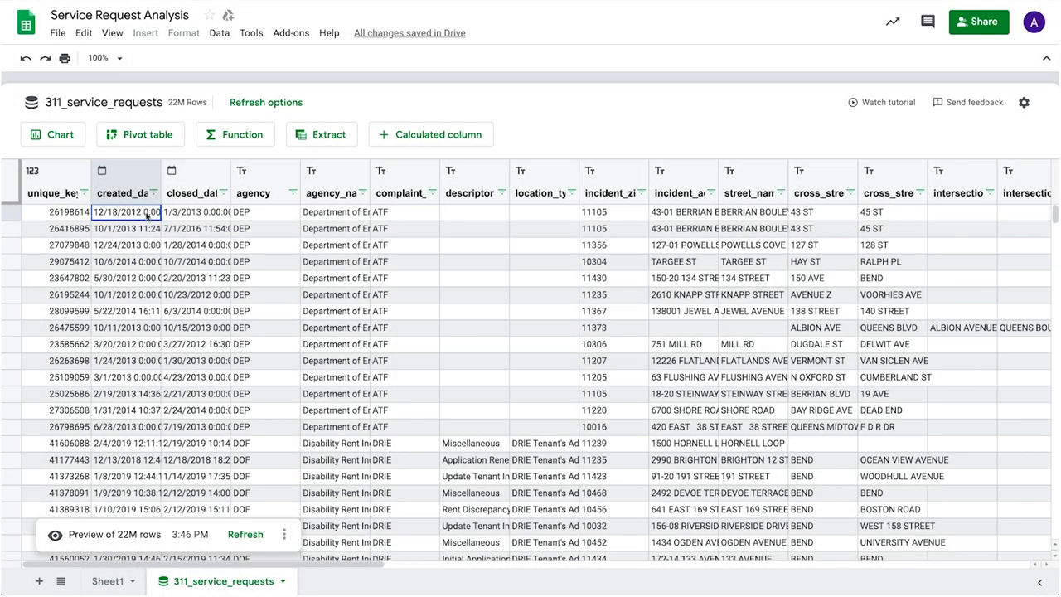
left_click(79, 140)
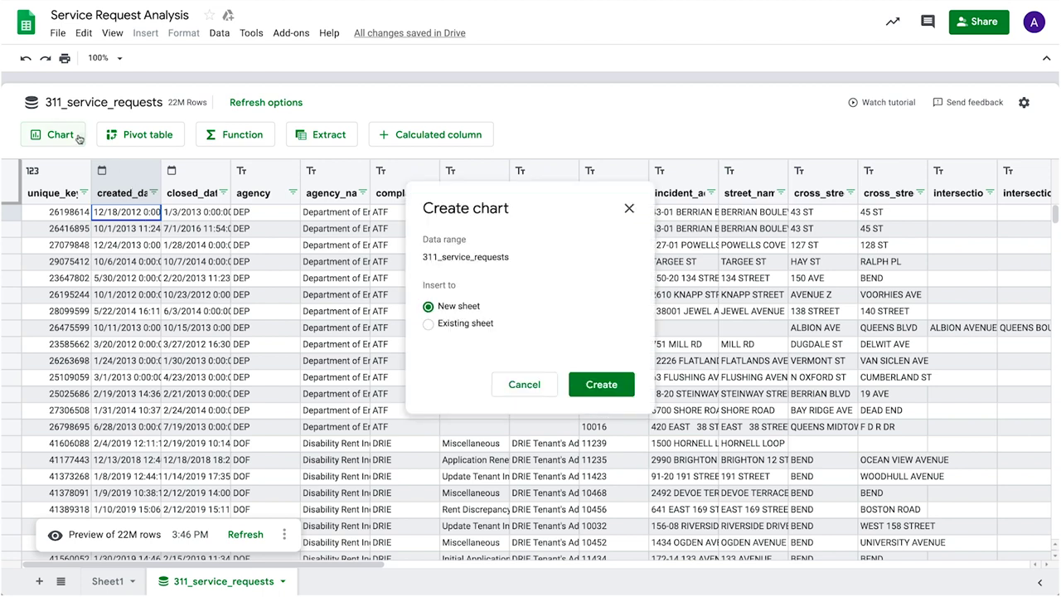
Create a line chart on a new sheet with created_date grouped by Year-Month on the X-axis.
left_click(574, 384)
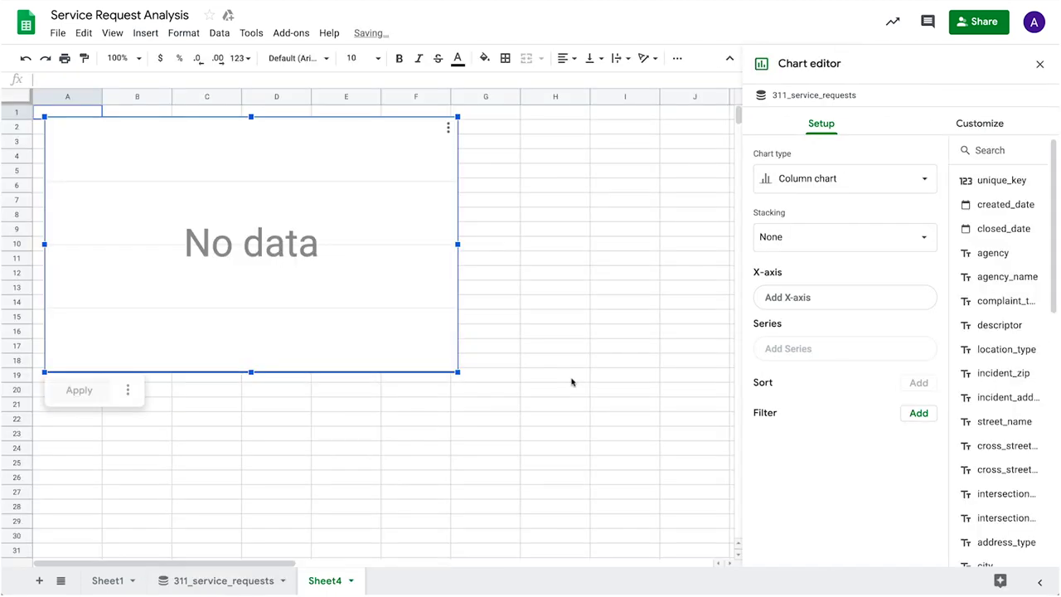
left_click(846, 190)
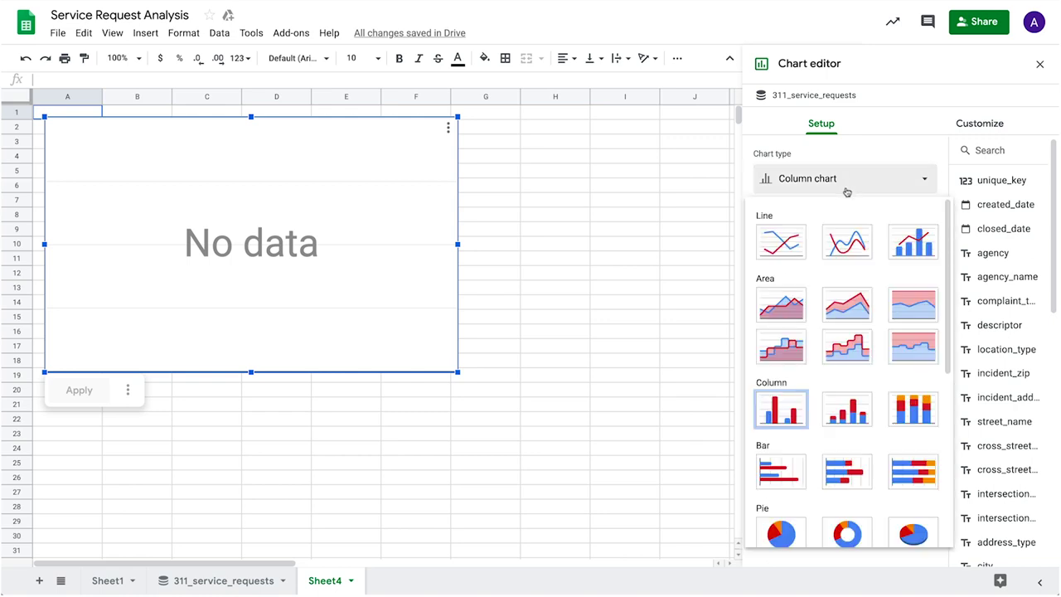
left_click(789, 241)
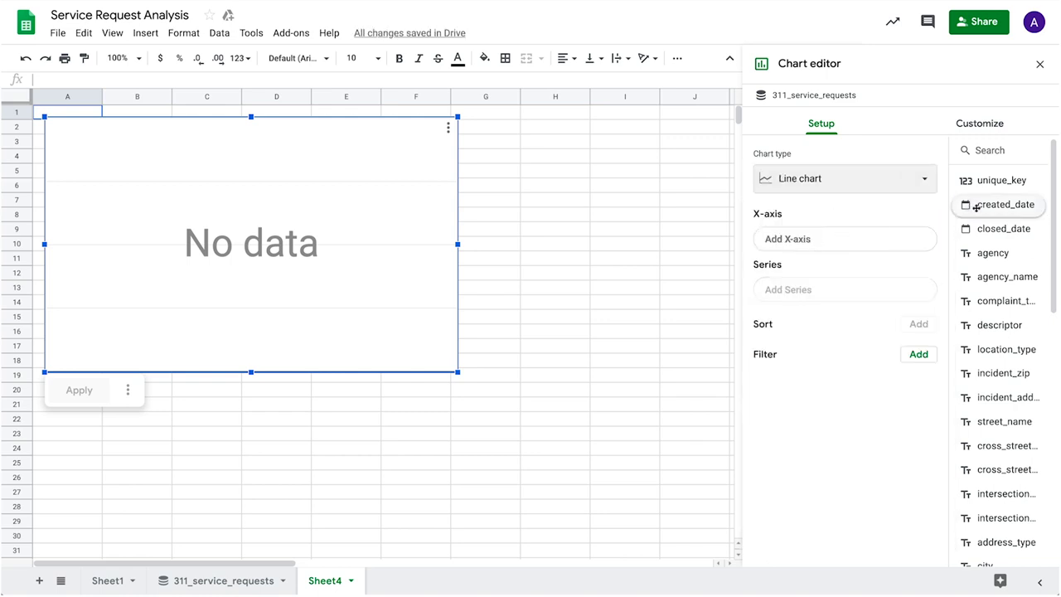
mouse_move(977, 208)
left_mouse_down()
mouse_move(862, 239)
mouse_move(796, 241)
left_mouse_up()
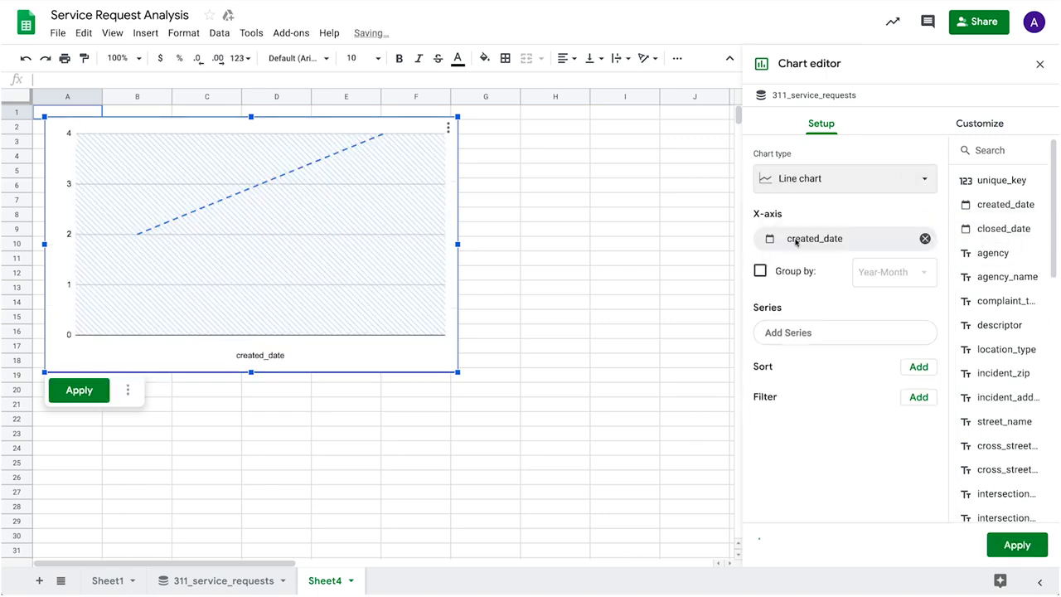
left_click(761, 271)
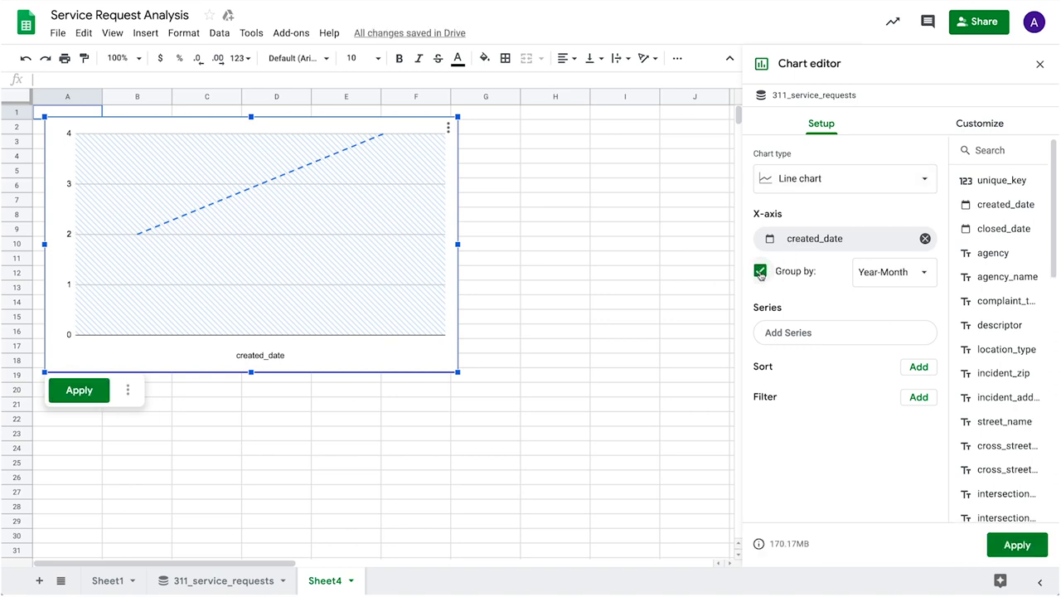
Add unique_key as a Count series and apply the chart settings.
left_click_drag(961, 180, 784, 336)
left_click(907, 309)
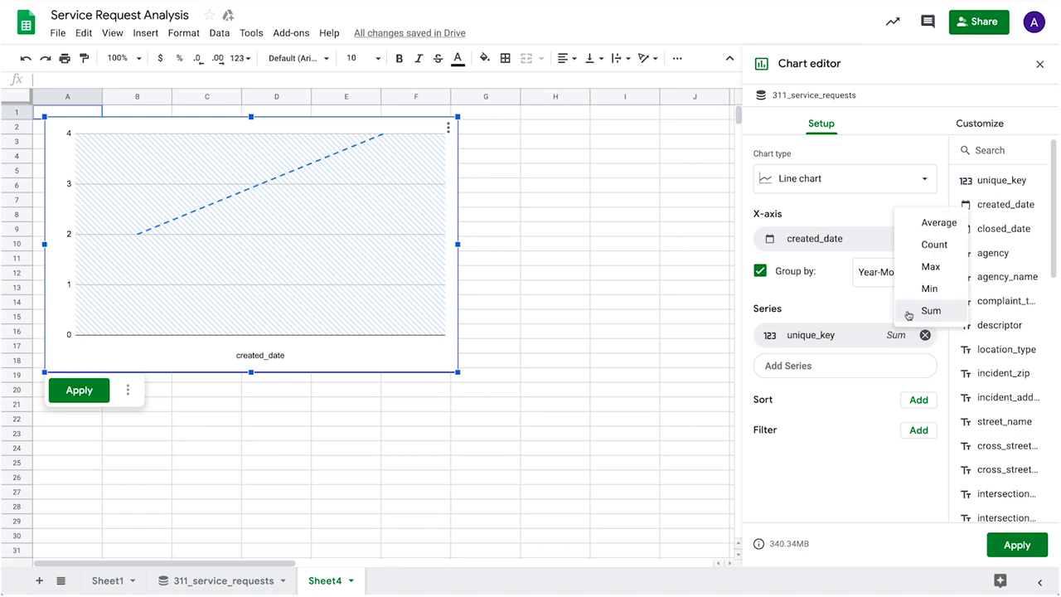
left_click(932, 245)
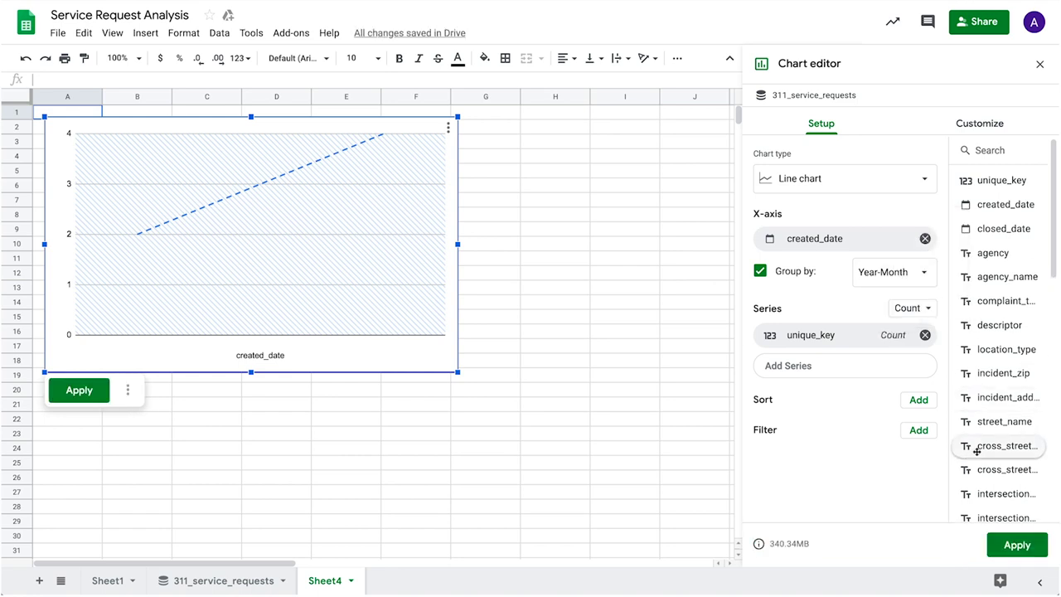
left_click(992, 545)
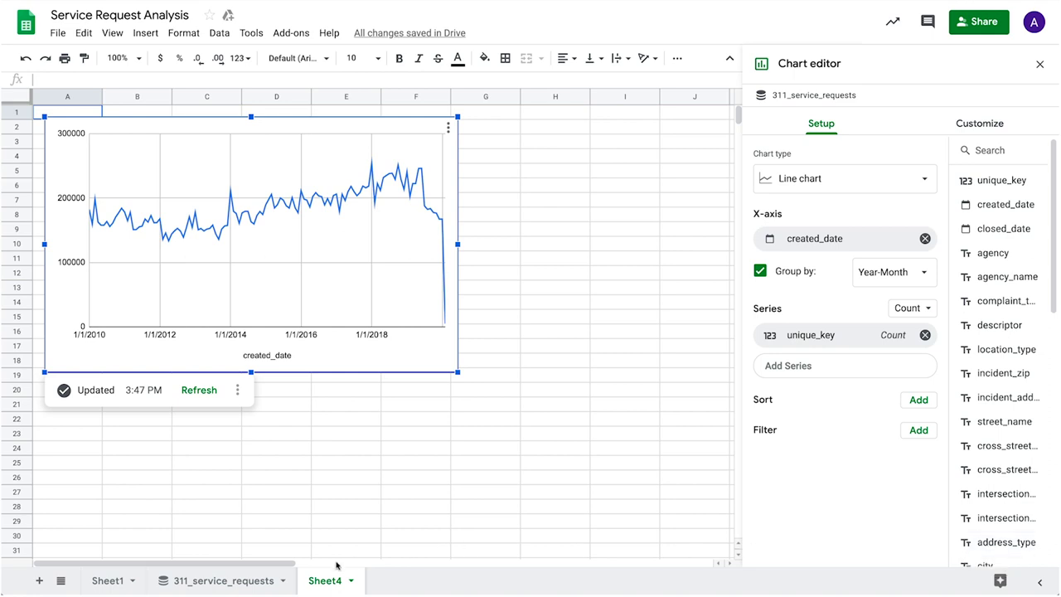
left_click(241, 581)
Create a pivot table on a new sheet: complaint_type rows, unique_key COUNTA values shown as % of column.
left_click(174, 137)
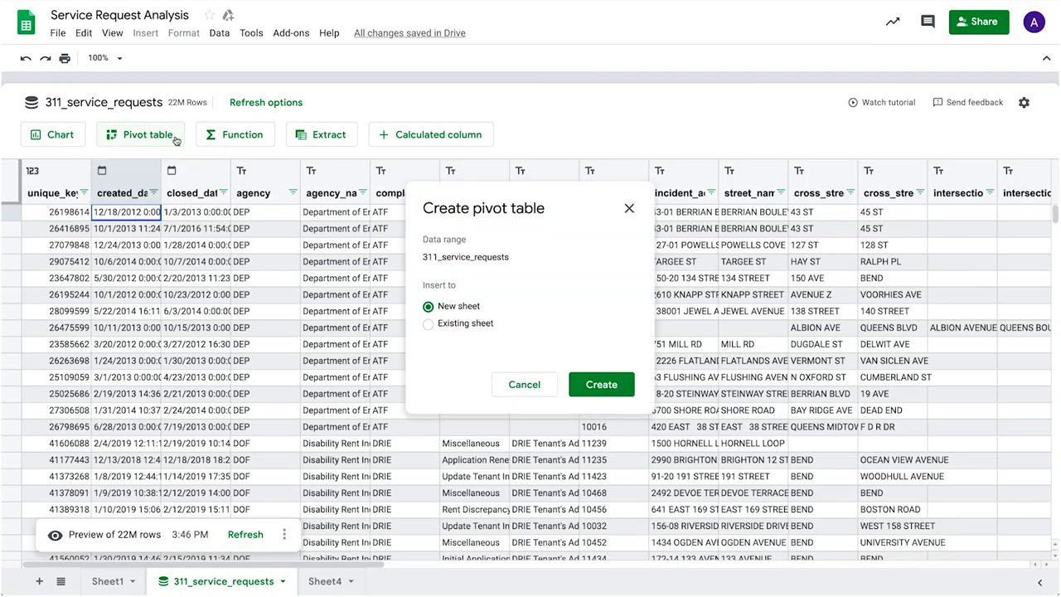
left_click(581, 384)
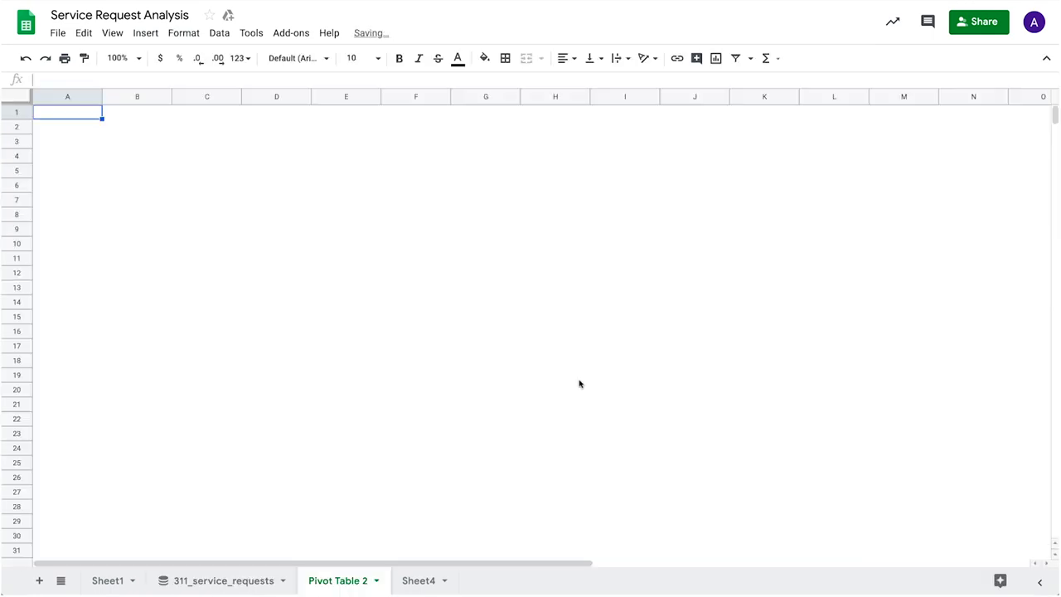
left_click_drag(991, 271, 783, 154)
left_click_drag(993, 164, 794, 355)
left_click(797, 387)
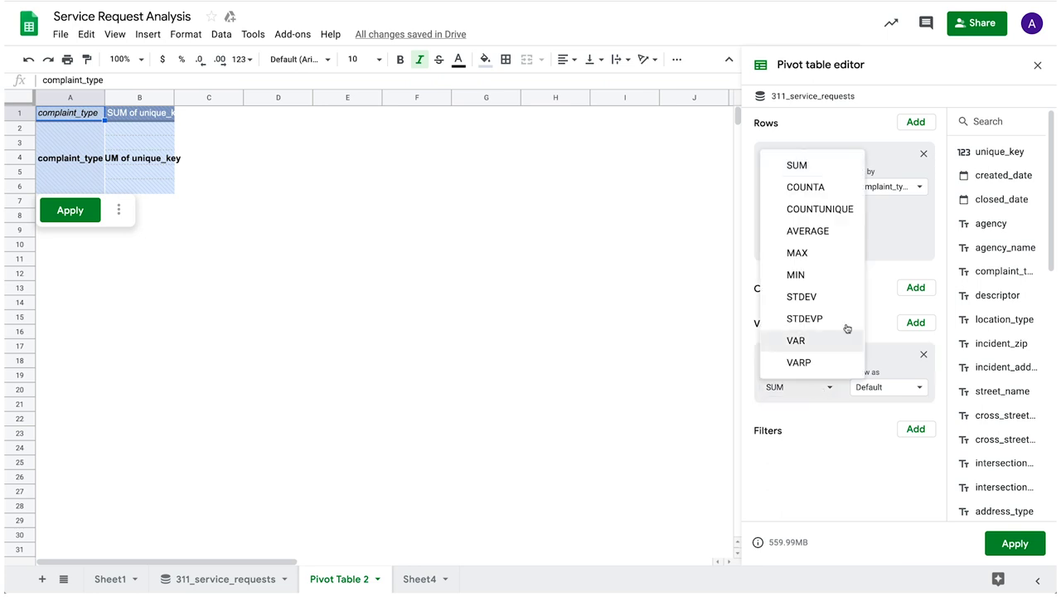
left_click(829, 188)
left_click(907, 387)
left_click(907, 455)
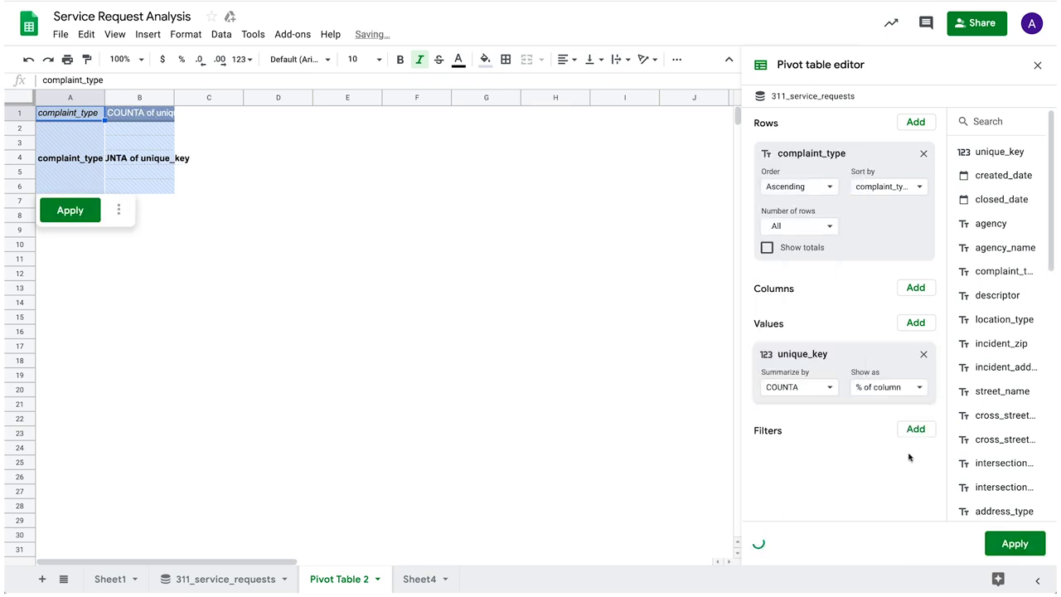
Sort complaint types descending by COUNTA, apply, and widen column A to fit names.
left_click(798, 187)
left_click(796, 231)
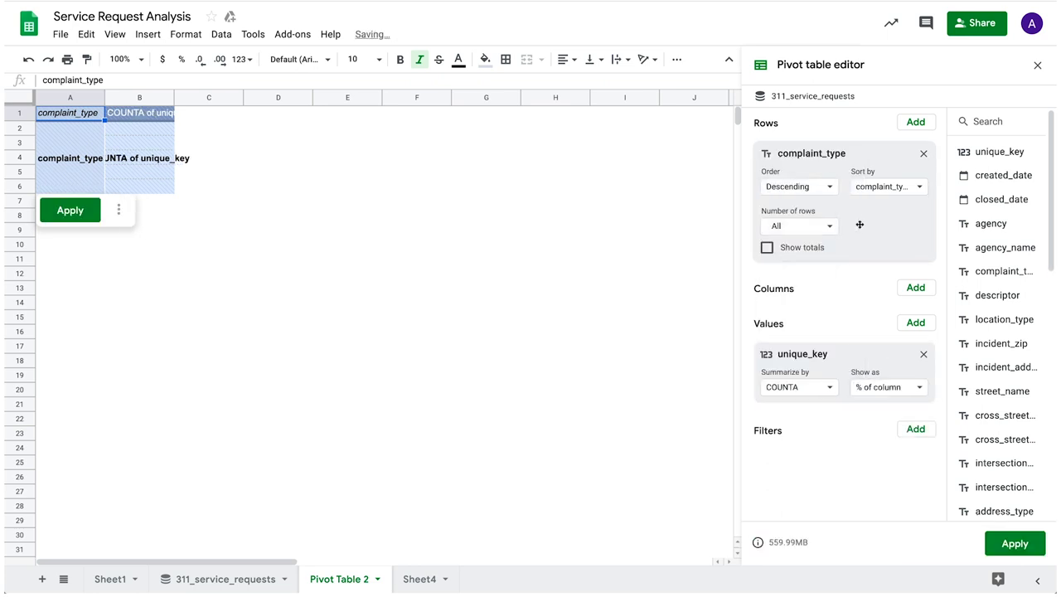
left_click(889, 187)
left_click(912, 233)
left_click(1000, 541)
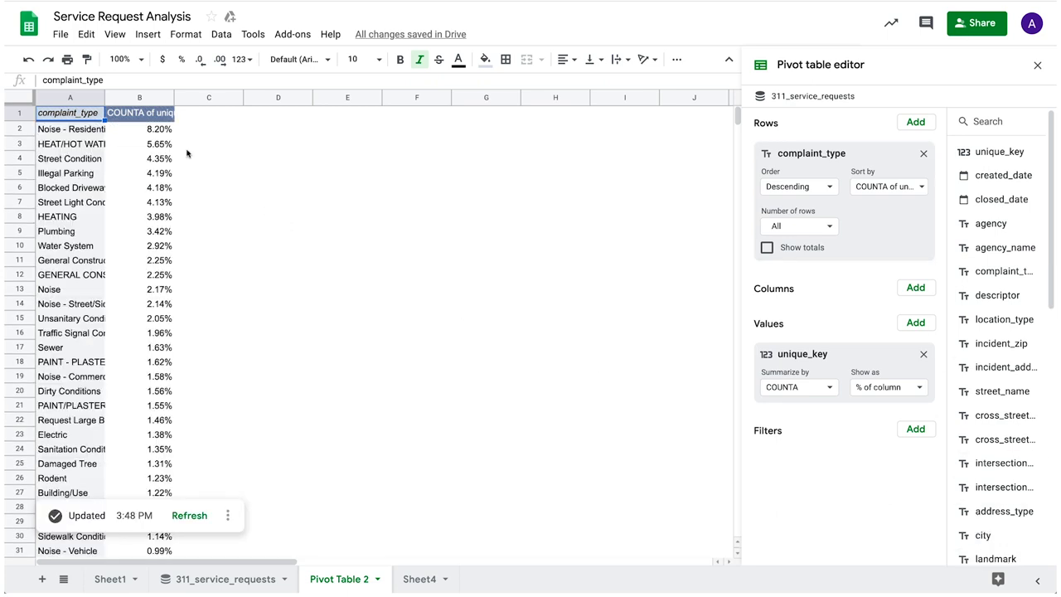
double_click(103, 98)
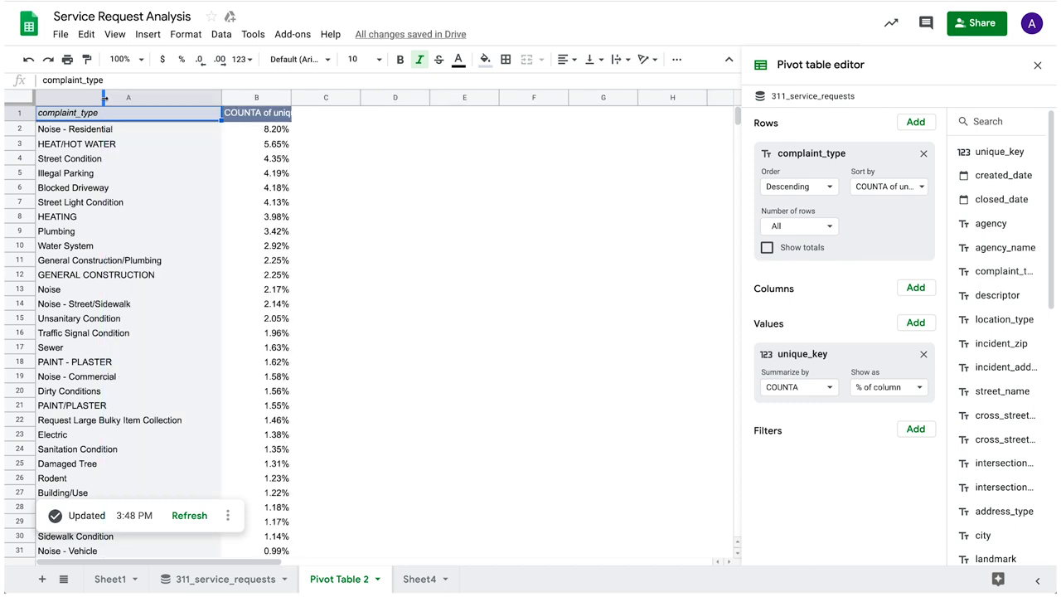
Add borough to the pivot, limit to 5 complaint types with totals, and apply.
scroll(995, 353, "down", 4)
left_click_drag(995, 433, 785, 145)
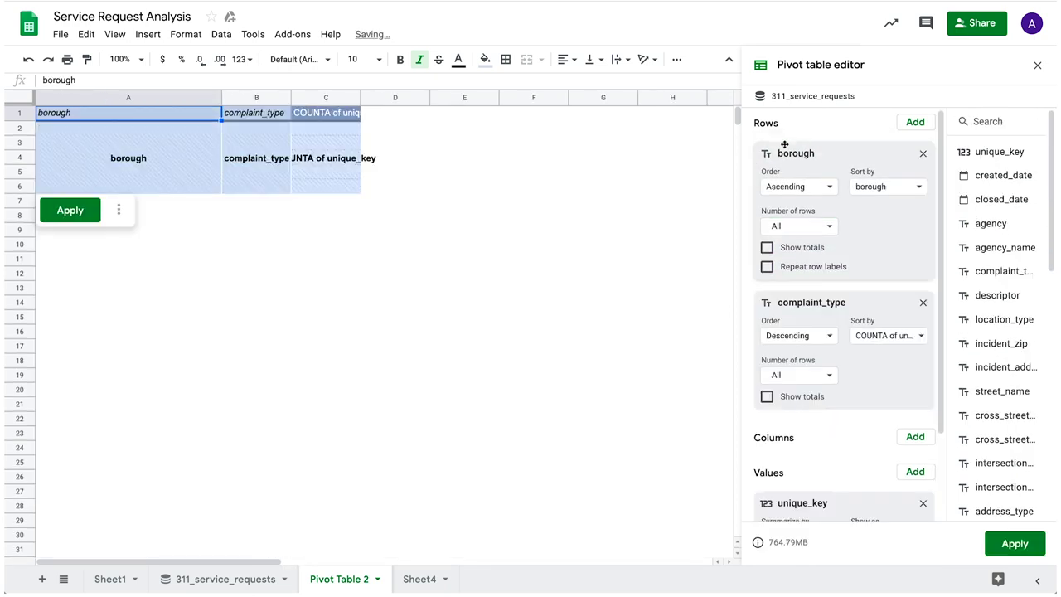
left_click(800, 375)
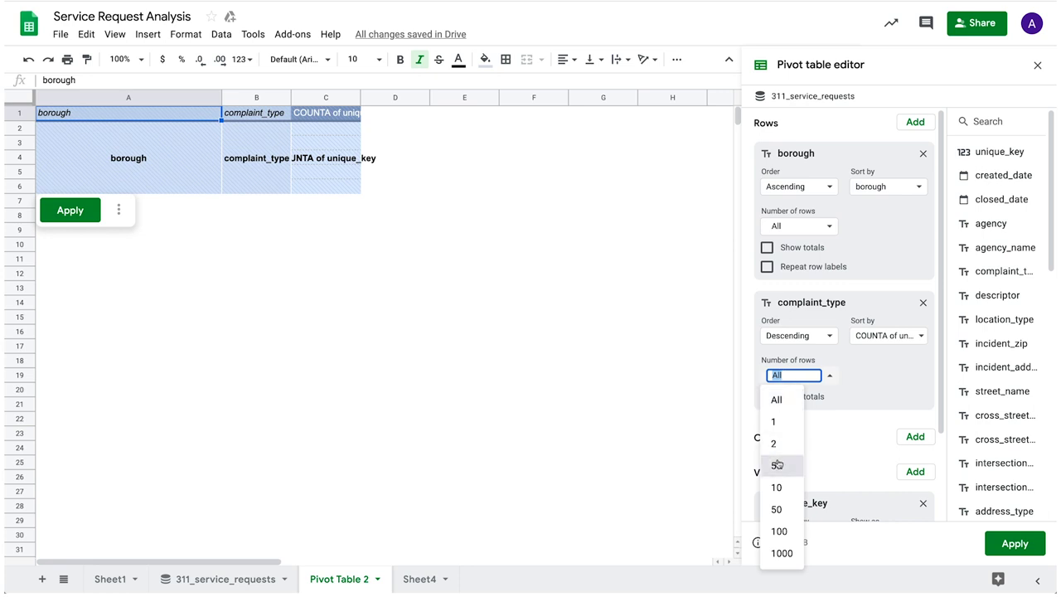
left_click(776, 420)
left_click(767, 396)
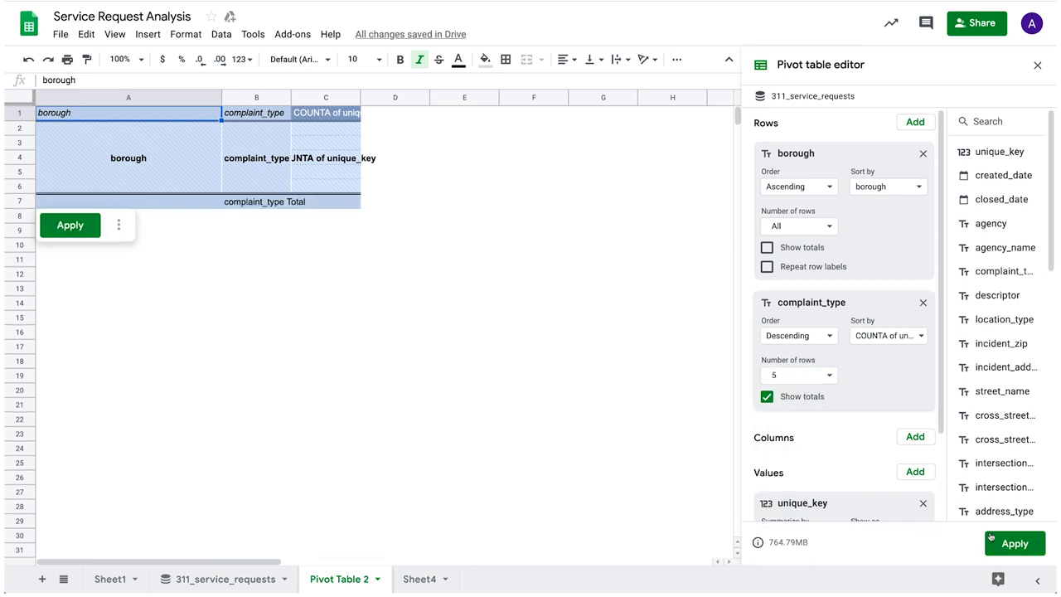
left_click(999, 544)
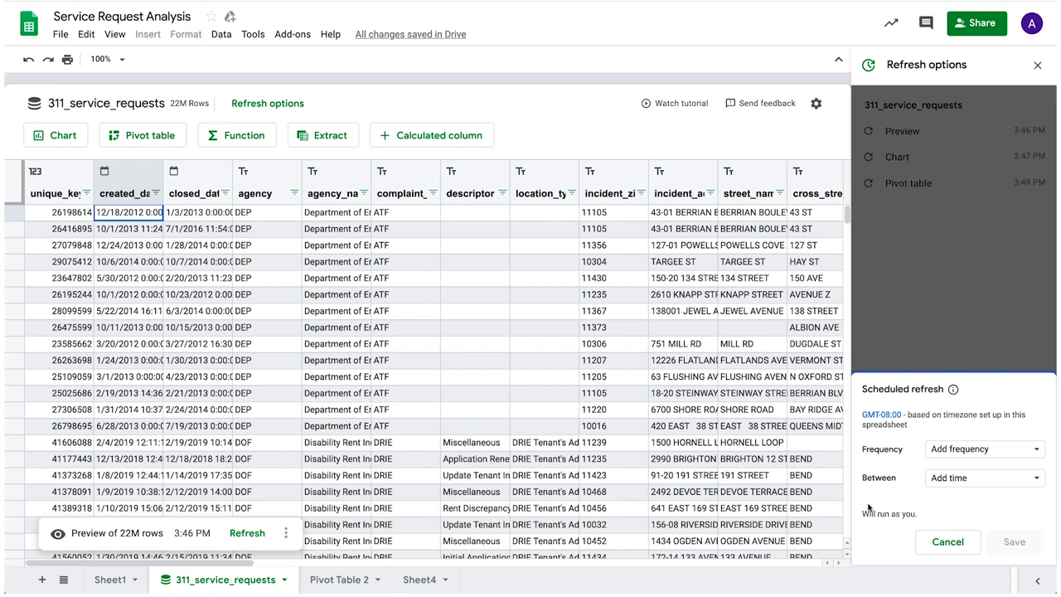
Set a weekly scheduled refresh on Mondays between 2:00 AM and 6:00 AM and save it.
left_click(985, 448)
left_click(972, 471)
left_click(966, 449)
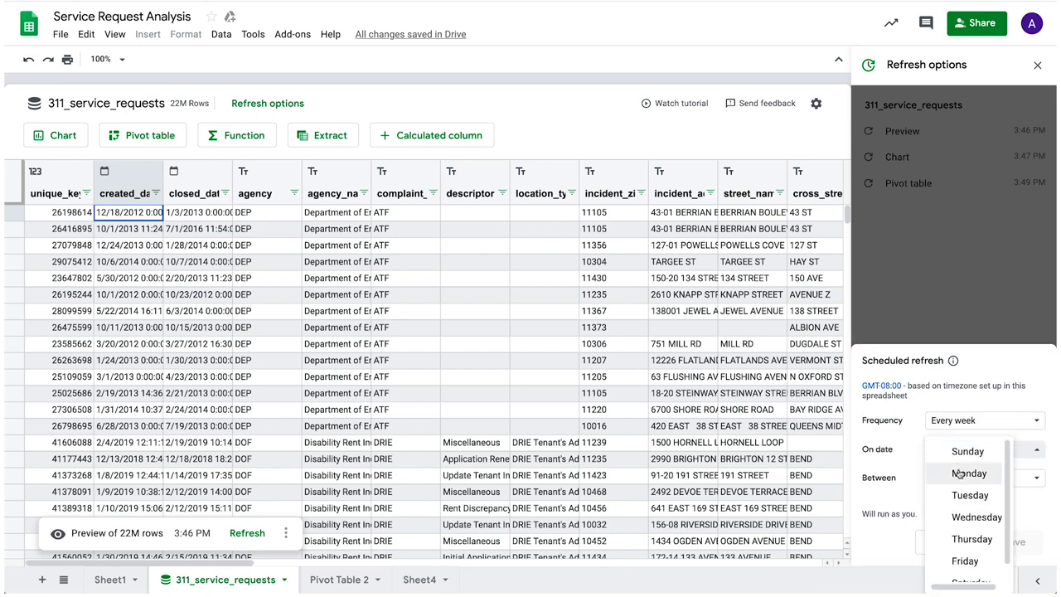
left_click(959, 473)
left_click(1026, 478)
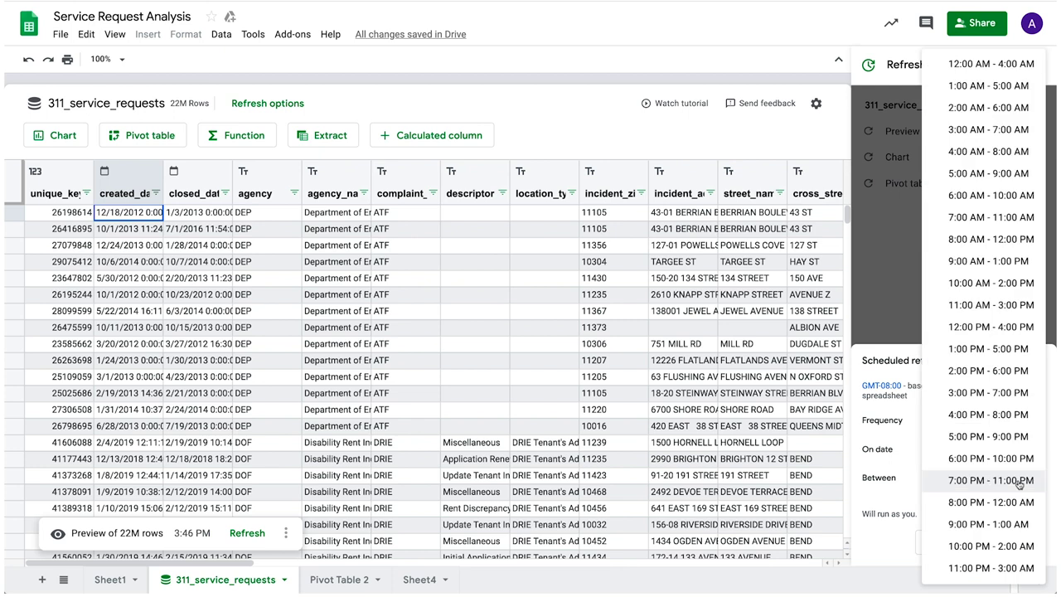
left_click(985, 129)
left_click(1018, 543)
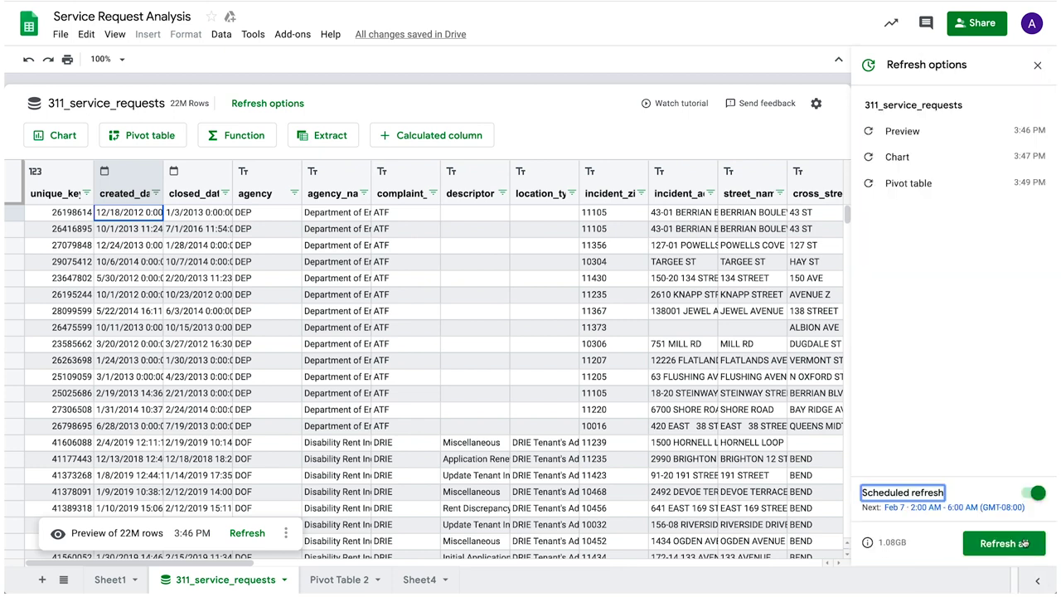